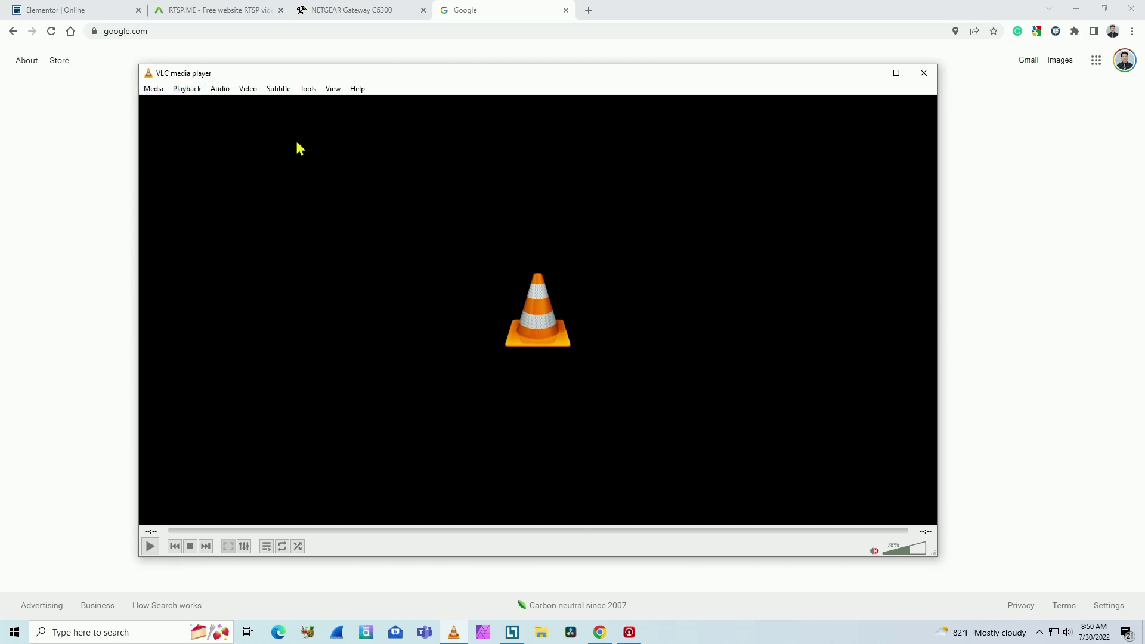
- Play rtsp://192.168.0.89/live as a VLC network stream, then shrink and centre the window
{"action": "left_click", "coordinate": [153, 88]}
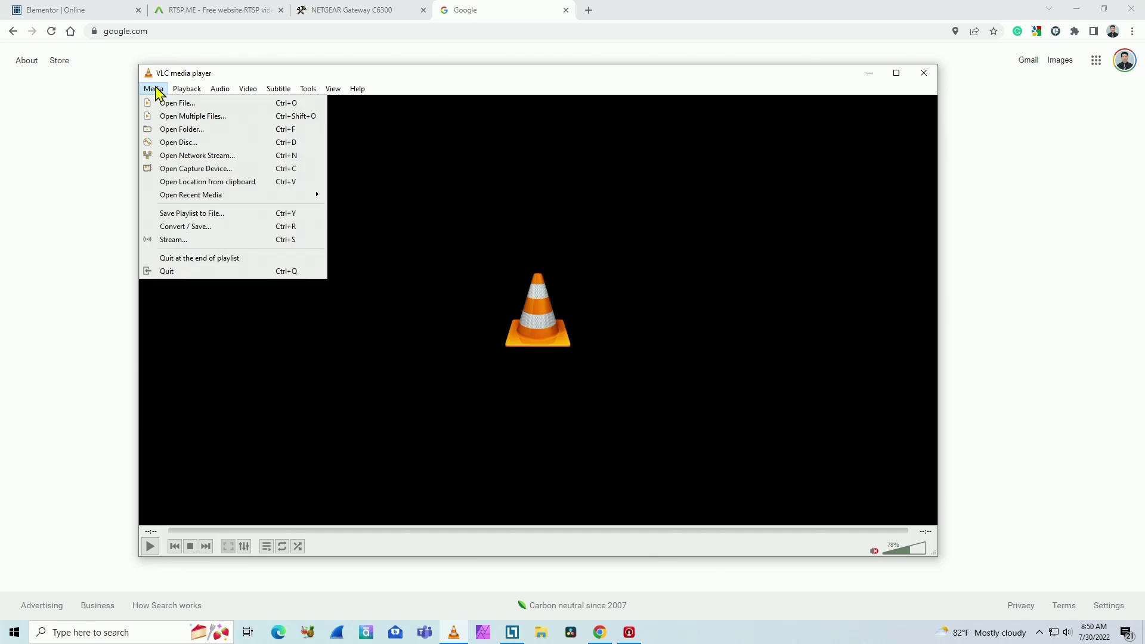
{"action": "left_click", "coordinate": [224, 156]}
{"action": "left_click", "coordinate": [531, 258]}
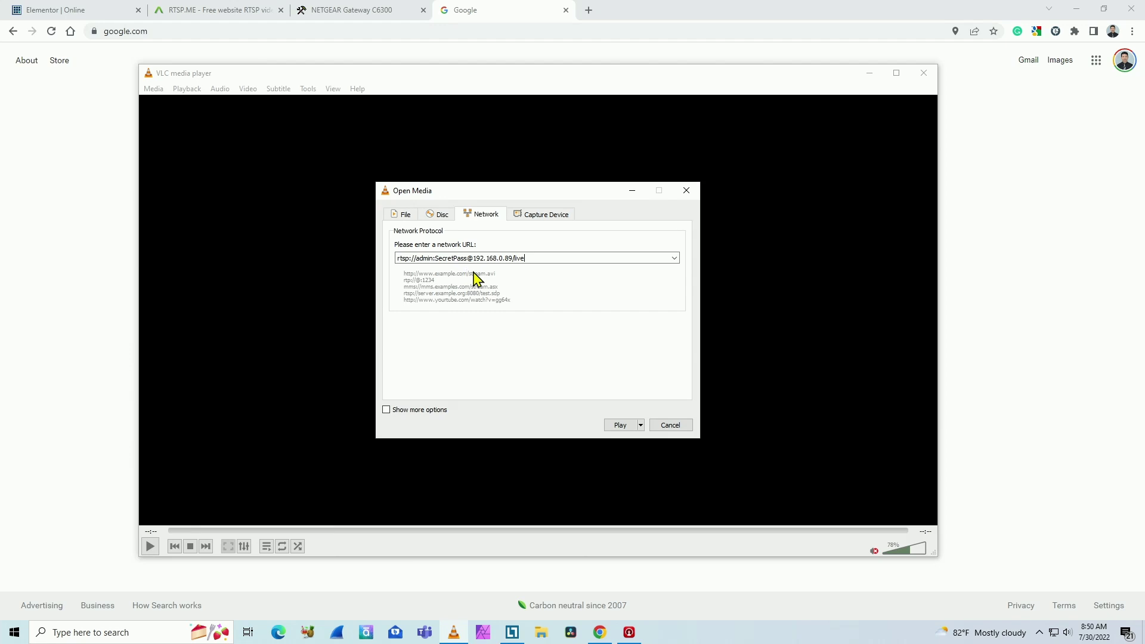
{"action": "left_click", "coordinate": [619, 425]}
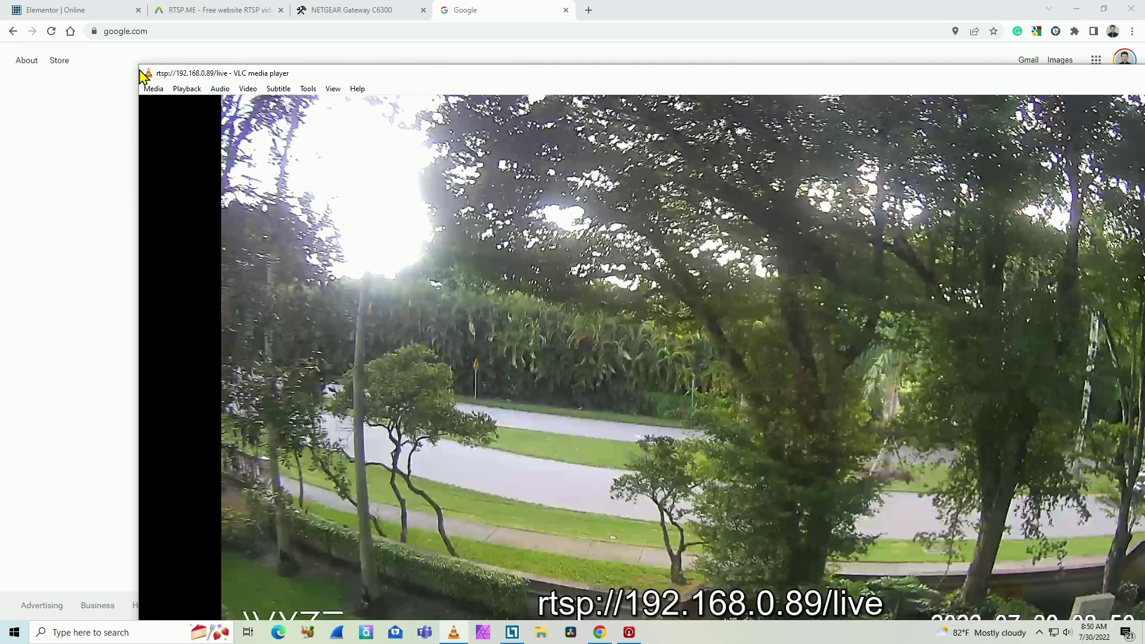
{"action": "left_click_drag", "start_coordinate": [140, 67], "coordinate": [535, 172]}
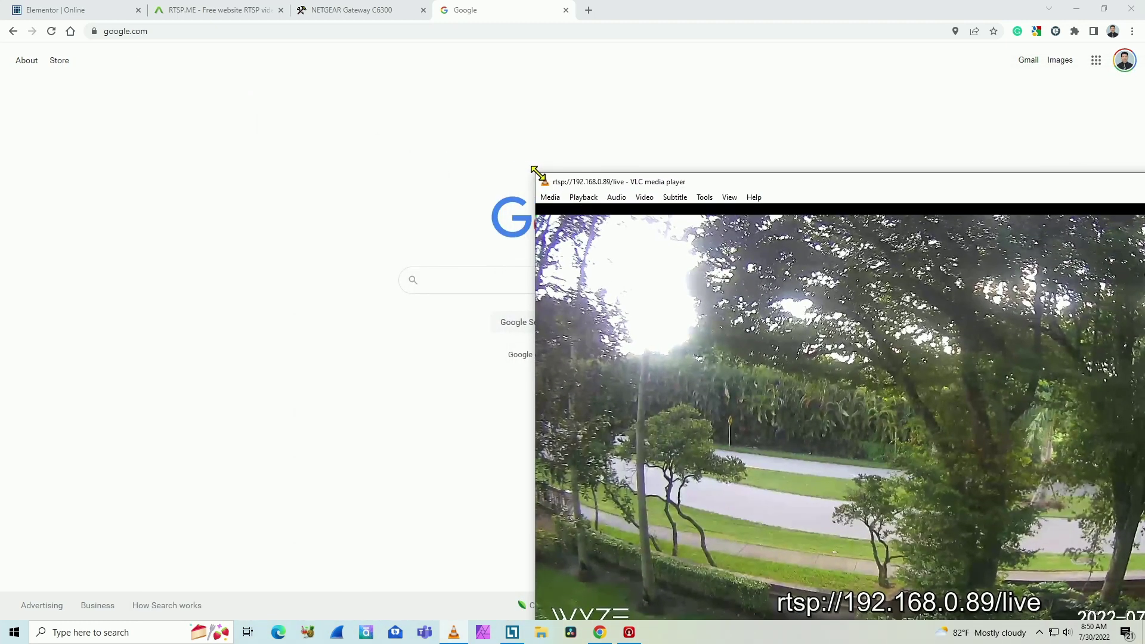
{"action": "left_click_drag", "start_coordinate": [769, 192], "coordinate": [415, 87]}
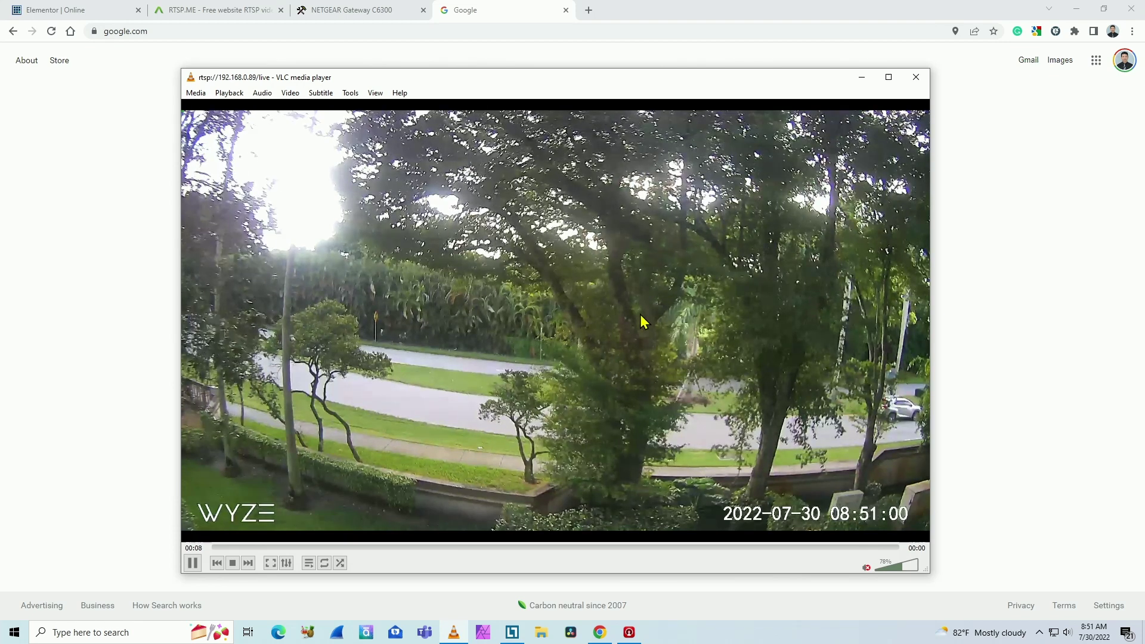
- Close VLC, enter the camera's RTSP link in RTSP.me's form, and select its local IP
{"action": "left_click", "coordinate": [916, 79]}
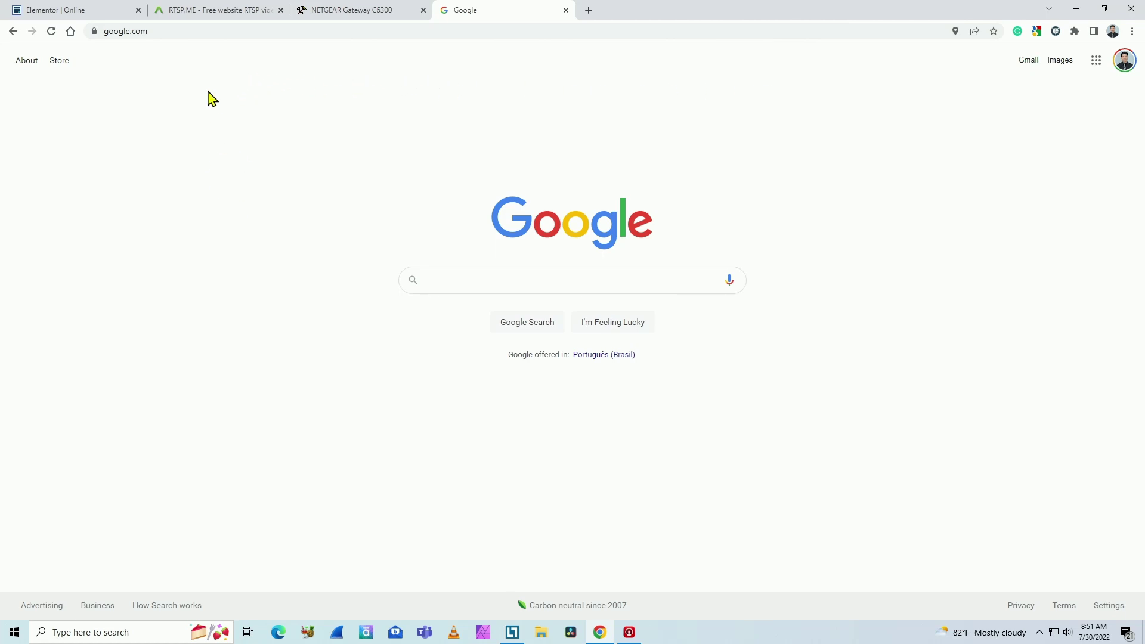
{"action": "left_click", "coordinate": [198, 18]}
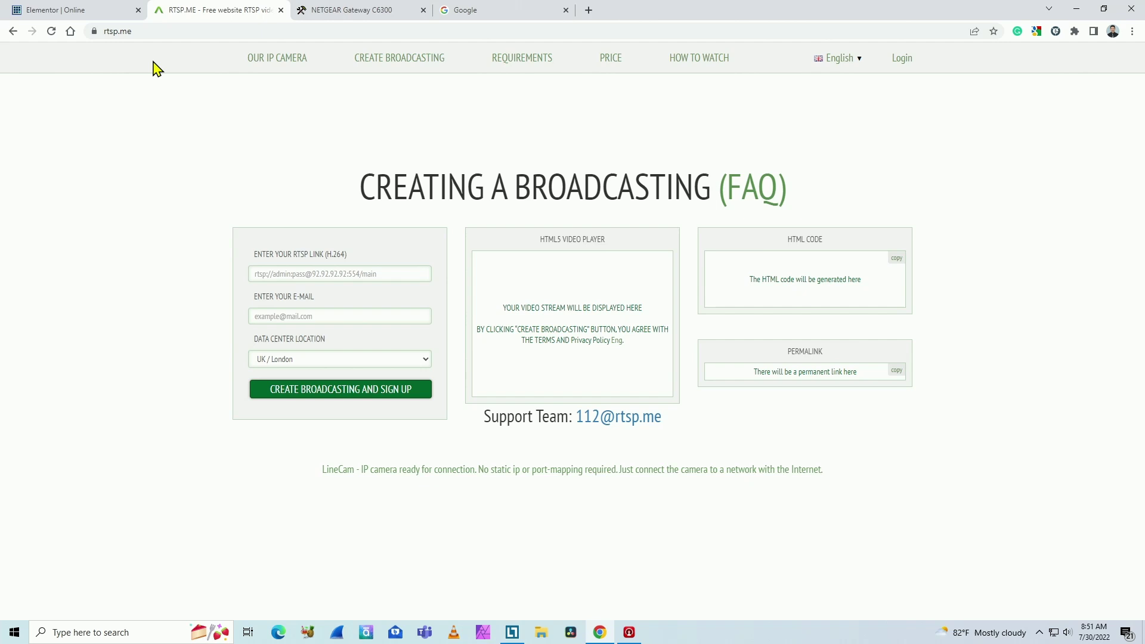
{"action": "left_click", "coordinate": [384, 276]}
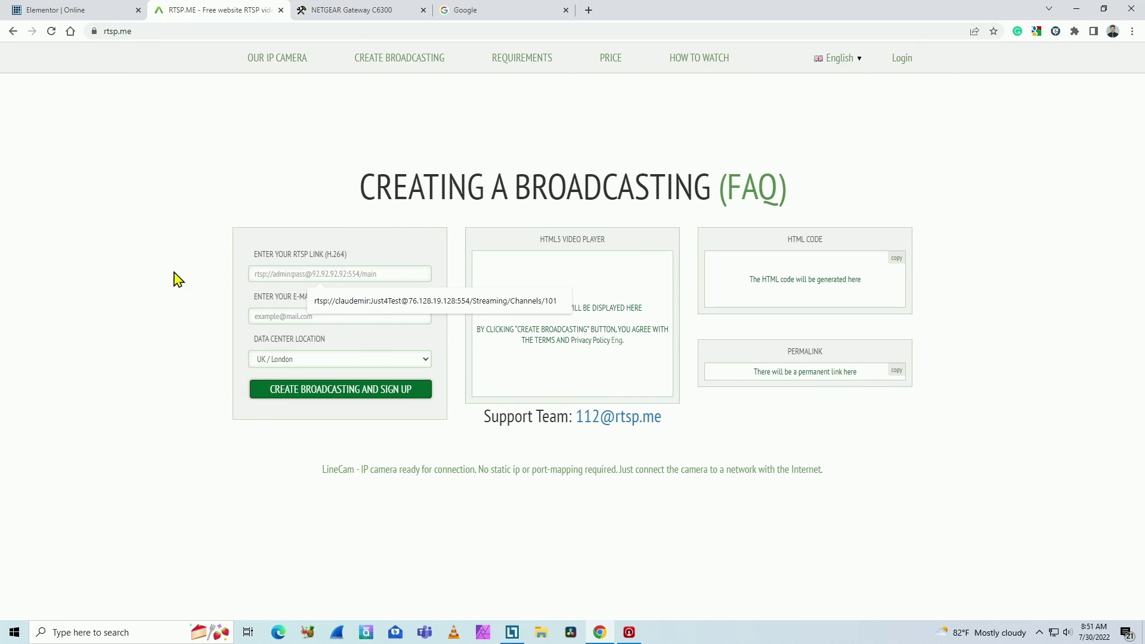
{"action": "type", "text": "r"}
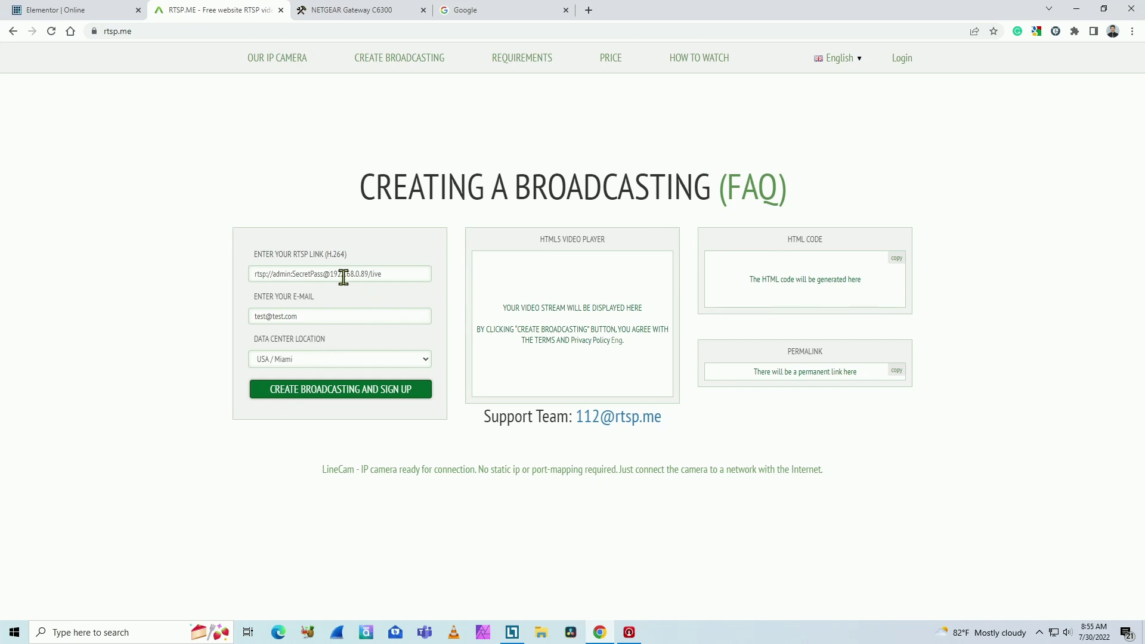
{"action": "left_click_drag", "start_coordinate": [332, 274], "coordinate": [365, 274]}
- Load ipchicken.com in a new tab and copy the public IP 76.128.19.128
{"action": "key", "text": "Tab"}
{"action": "left_click", "coordinate": [588, 10]}
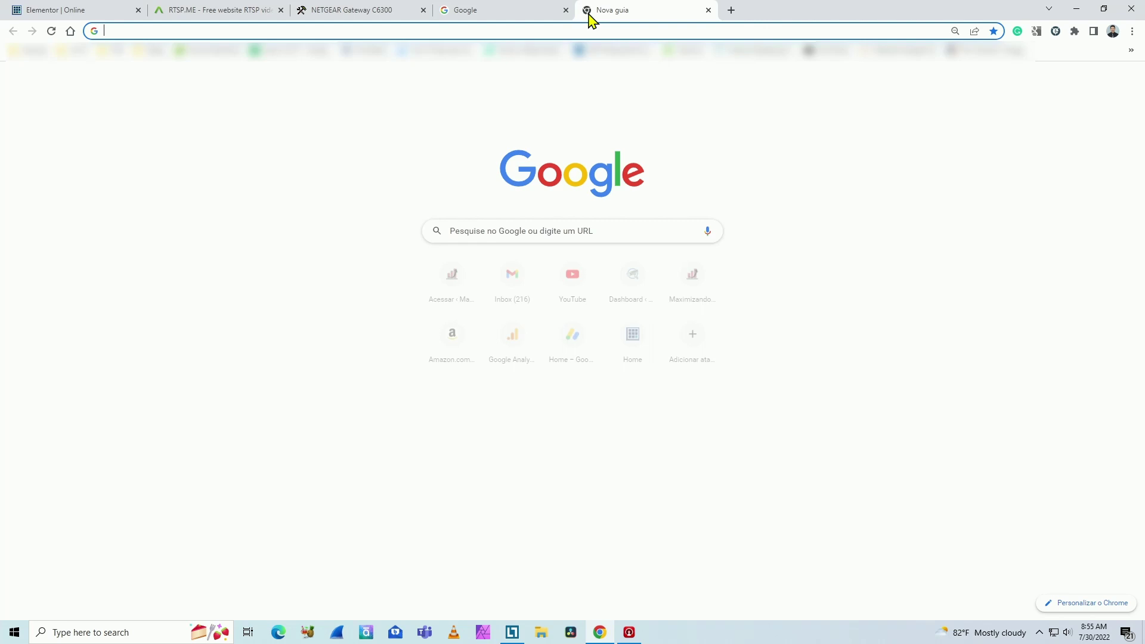
{"action": "type", "text": "ipchicken.com"}
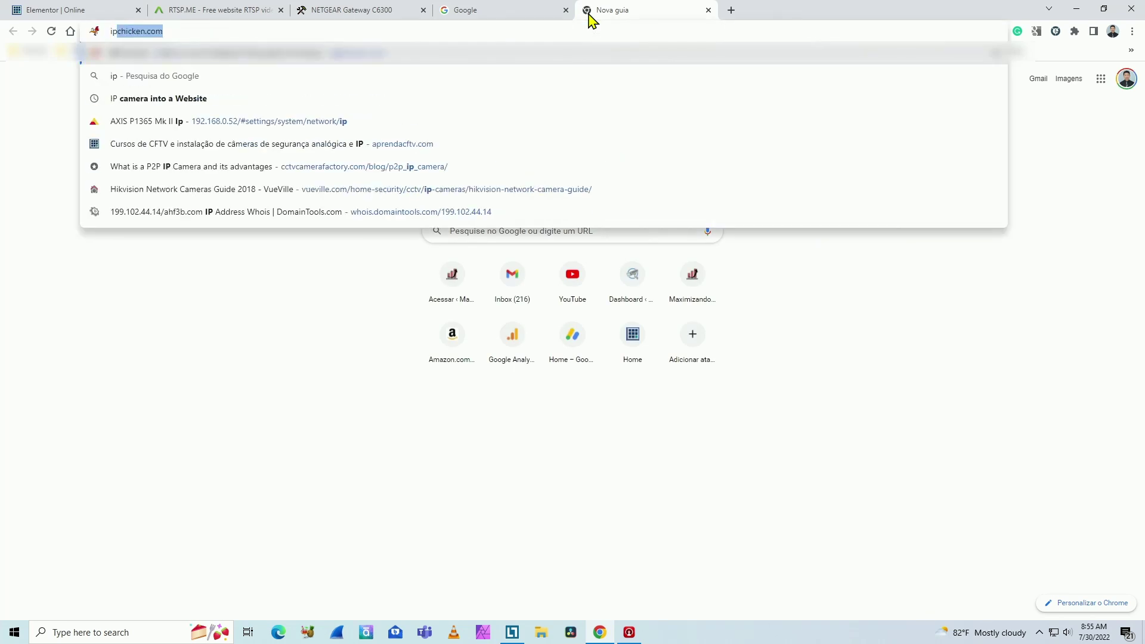
{"action": "key", "text": "Return"}
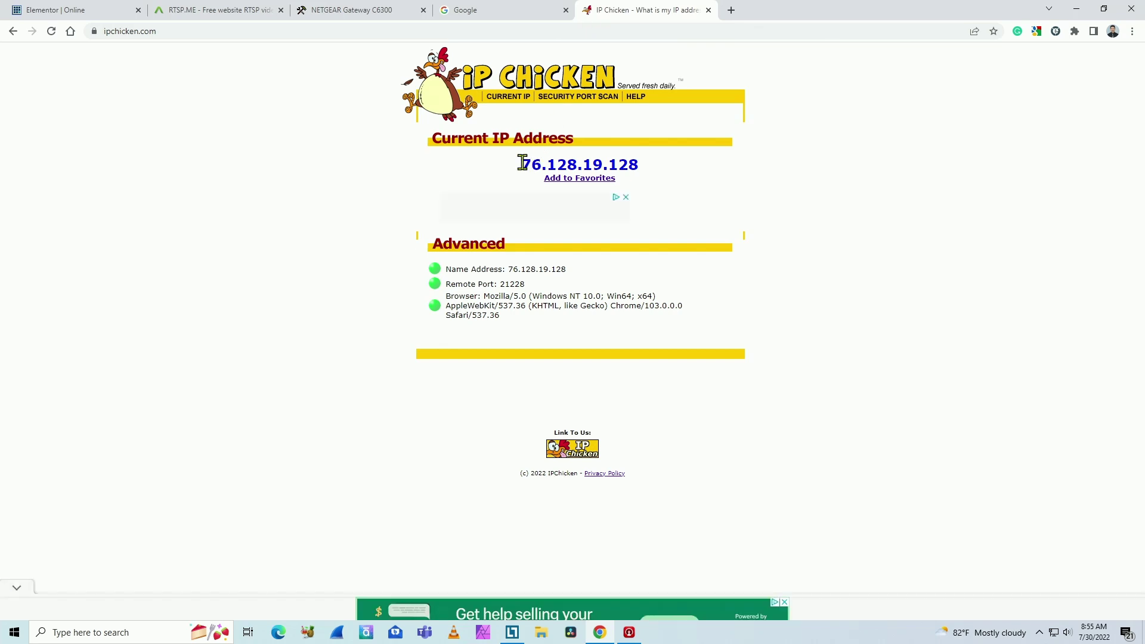
{"action": "left_click_drag", "start_coordinate": [522, 165], "coordinate": [637, 166]}
{"action": "key", "text": "ctrl+c"}
{"action": "right_click", "coordinate": [635, 167]}
{"action": "left_click", "coordinate": [659, 169]}
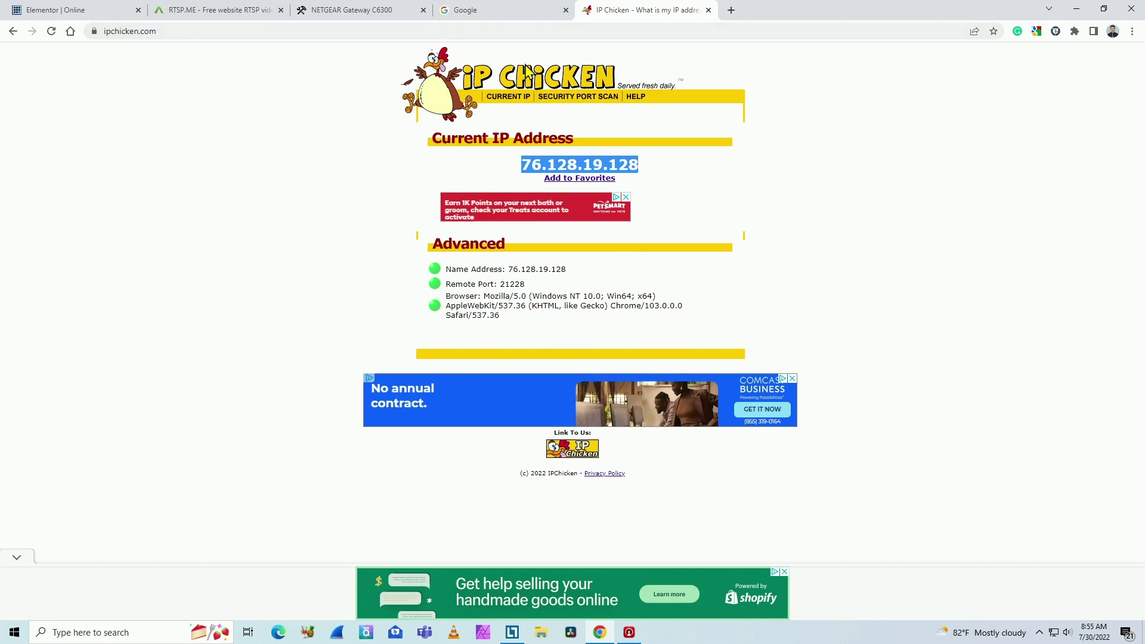
- Replace 192.168.0.89 in the RTSP link with the pasted public IP 76.128.19.128
{"action": "left_click", "coordinate": [227, 11]}
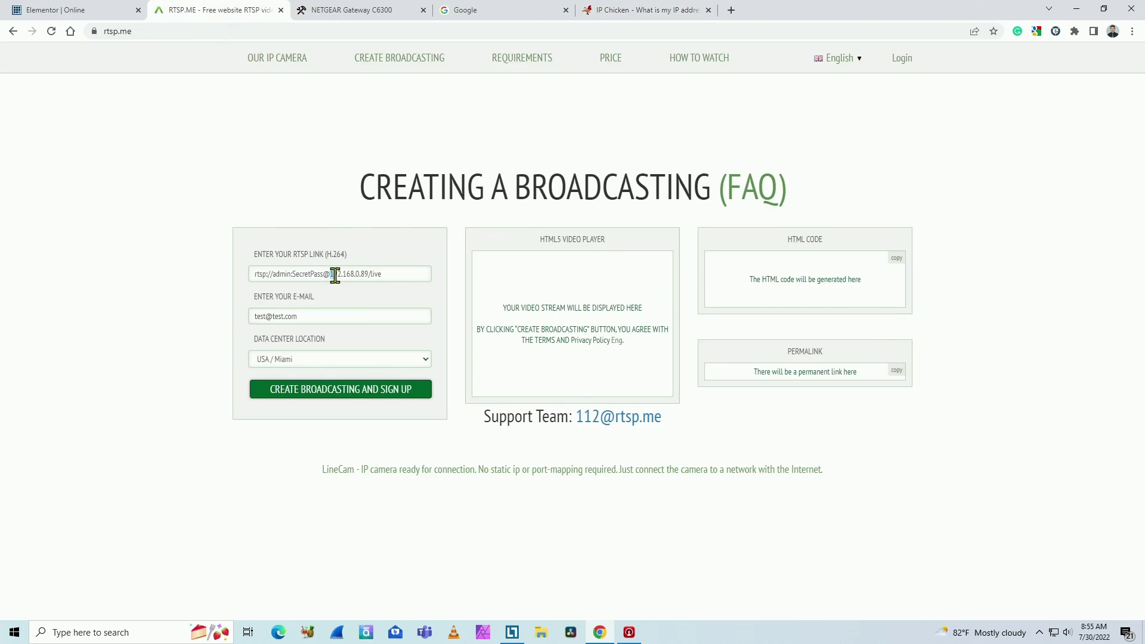
{"action": "left_click_drag", "start_coordinate": [329, 275], "coordinate": [365, 275]}
{"action": "left_click_drag", "start_coordinate": [369, 269], "coordinate": [331, 273]}
{"action": "key", "text": "BackSpace"}
{"action": "key", "text": "ctrl+v"}
- Open Port Forwarding in NETGEAR genie, logging in with user name admin
{"action": "left_click", "coordinate": [334, 10]}
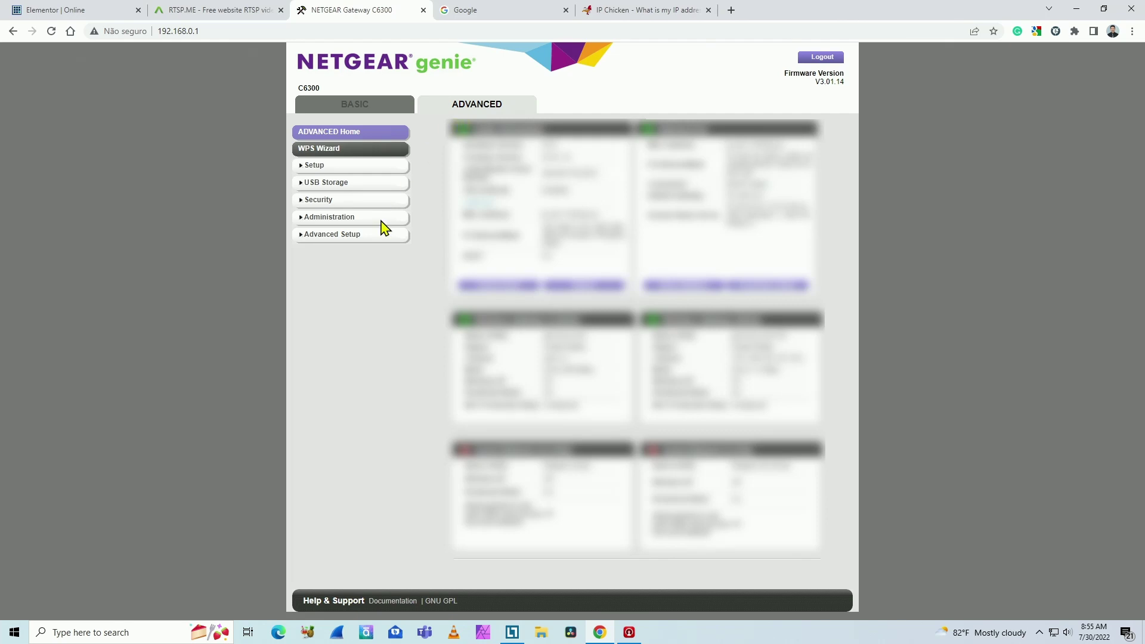
{"action": "left_click", "coordinate": [302, 236]}
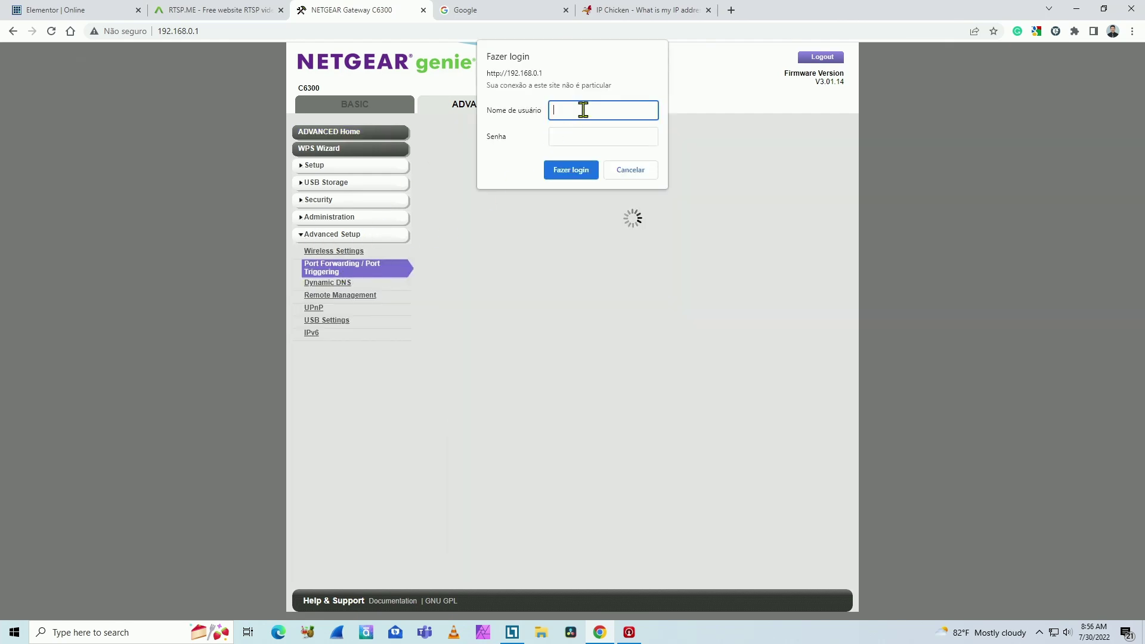
{"action": "type", "text": "admin"}
{"action": "key", "text": "Tab"}
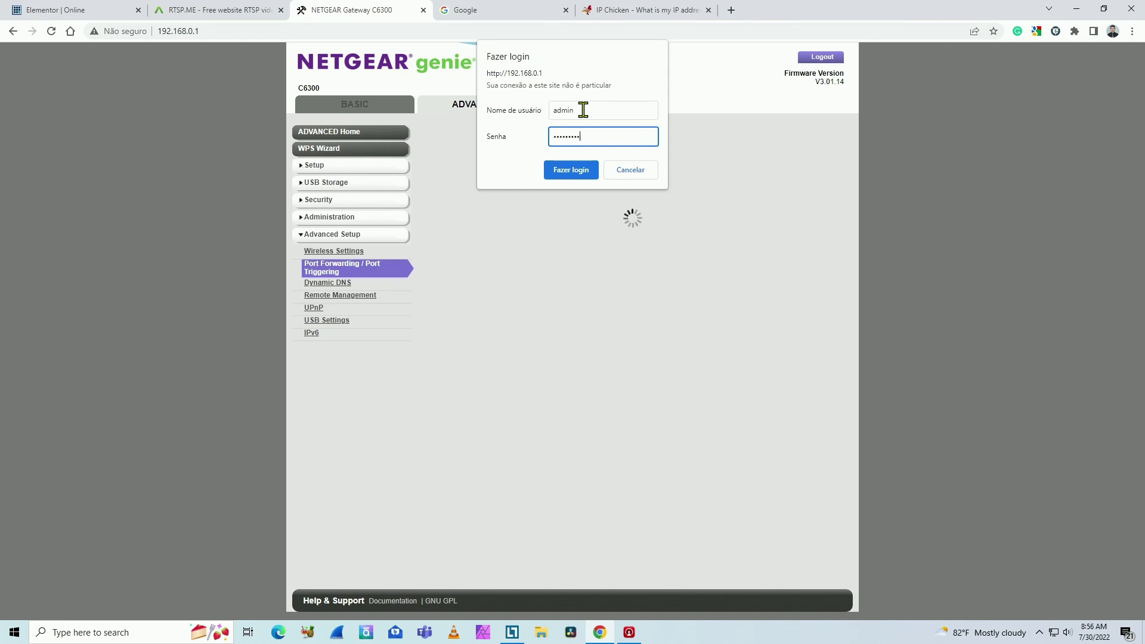
{"action": "key", "text": "Return"}
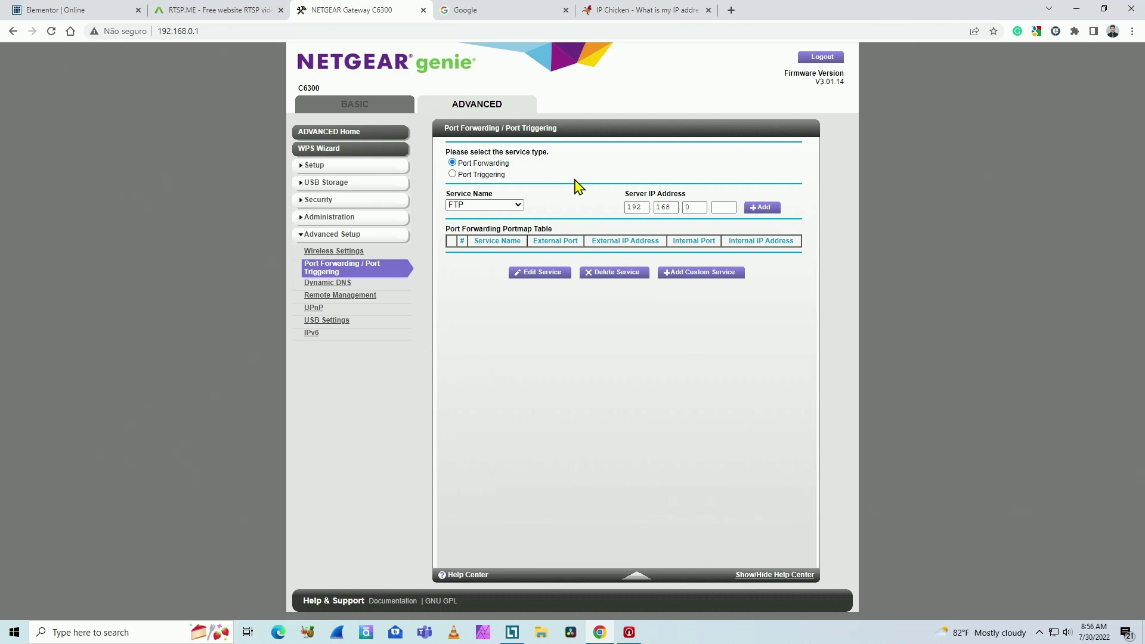
- Set the server IP to 192.168.0.89 and add a forwarding rule for it
{"action": "left_click", "coordinate": [724, 207]}
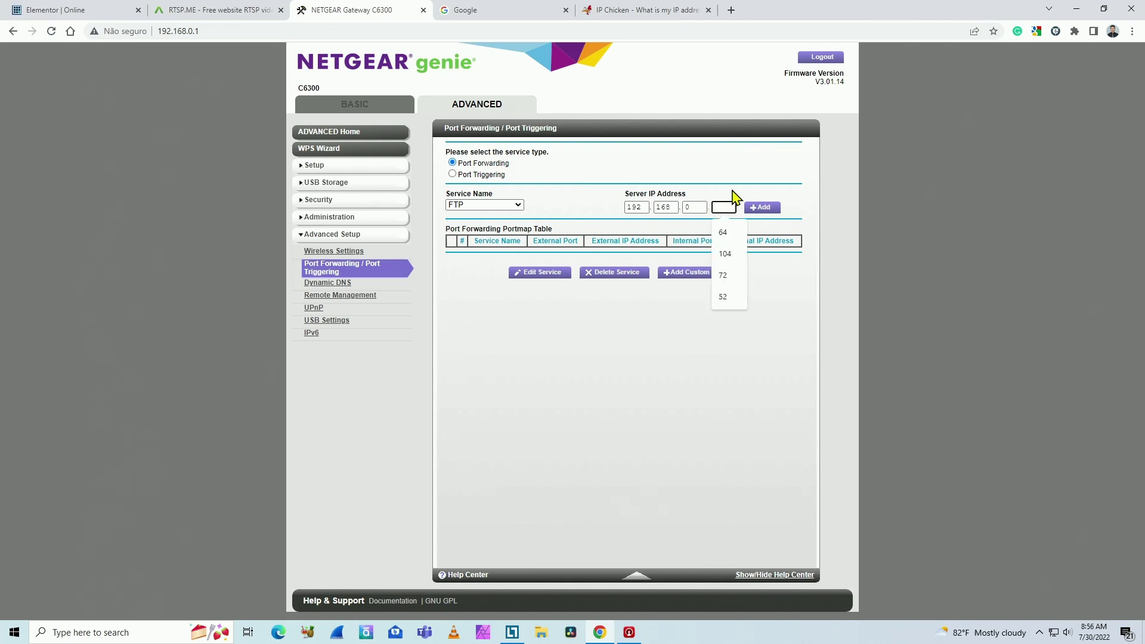
{"action": "type", "text": "89"}
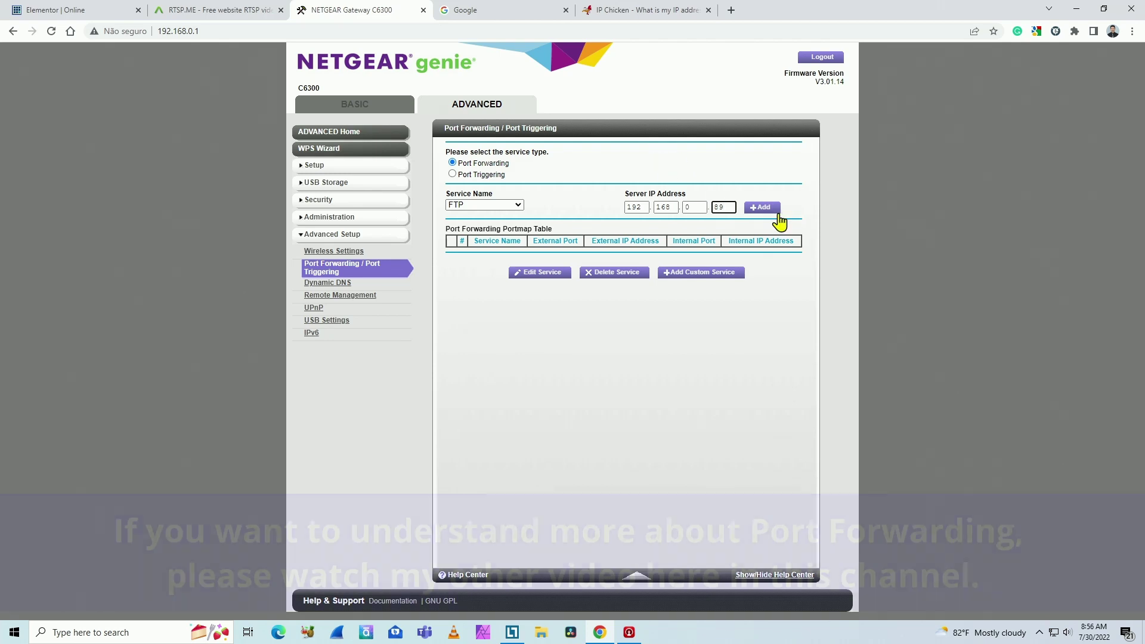
{"action": "left_click", "coordinate": [761, 209]}
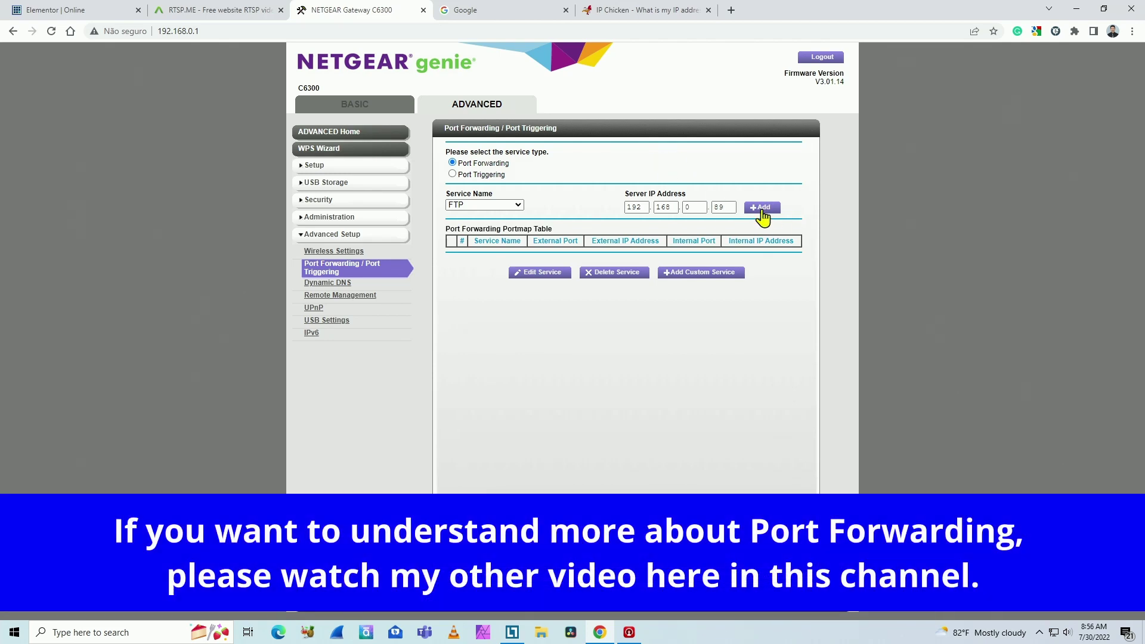
{"action": "left_click", "coordinate": [762, 207]}
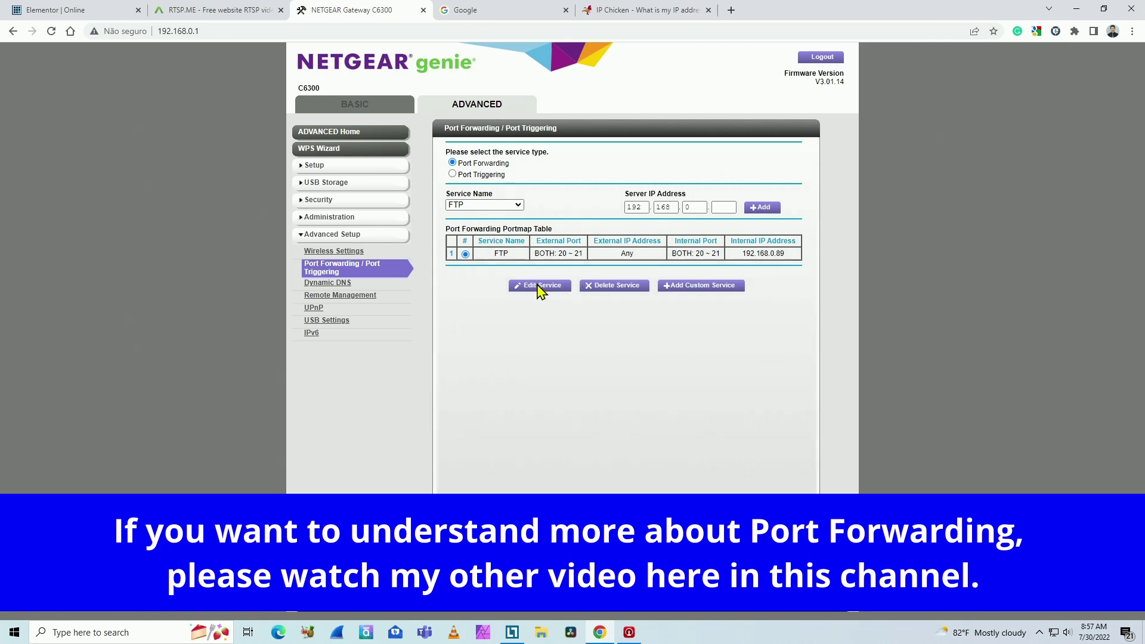
- Rename the FTP rule to 'Wyze' with external ports 554 to 554 and apply it
{"action": "left_click", "coordinate": [538, 286]}
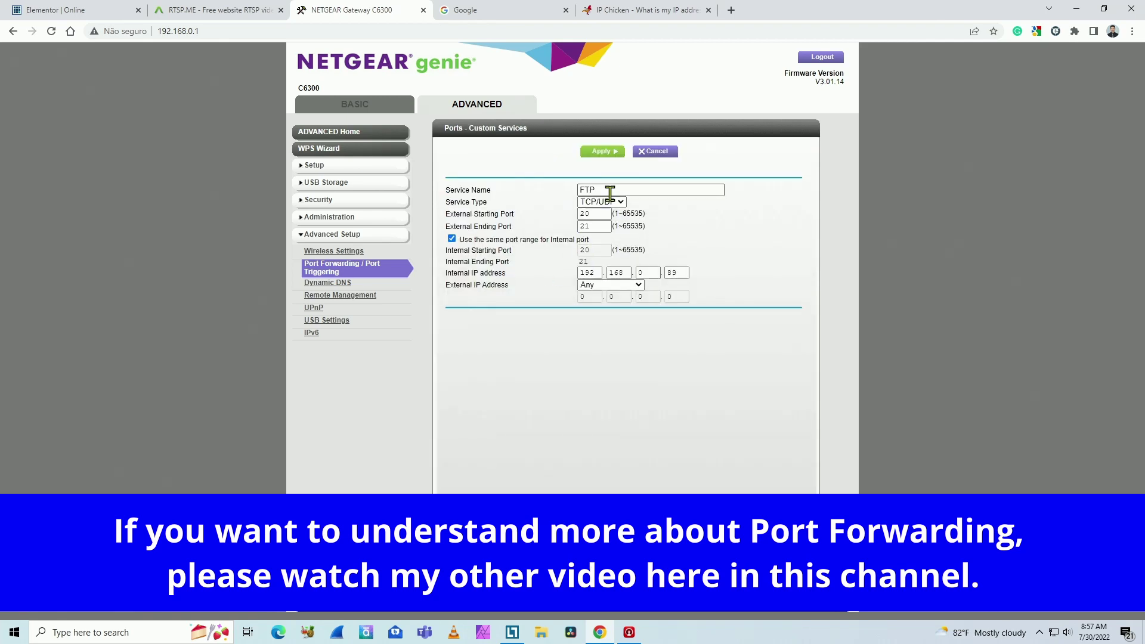
{"action": "left_click_drag", "start_coordinate": [606, 190], "coordinate": [563, 193]}
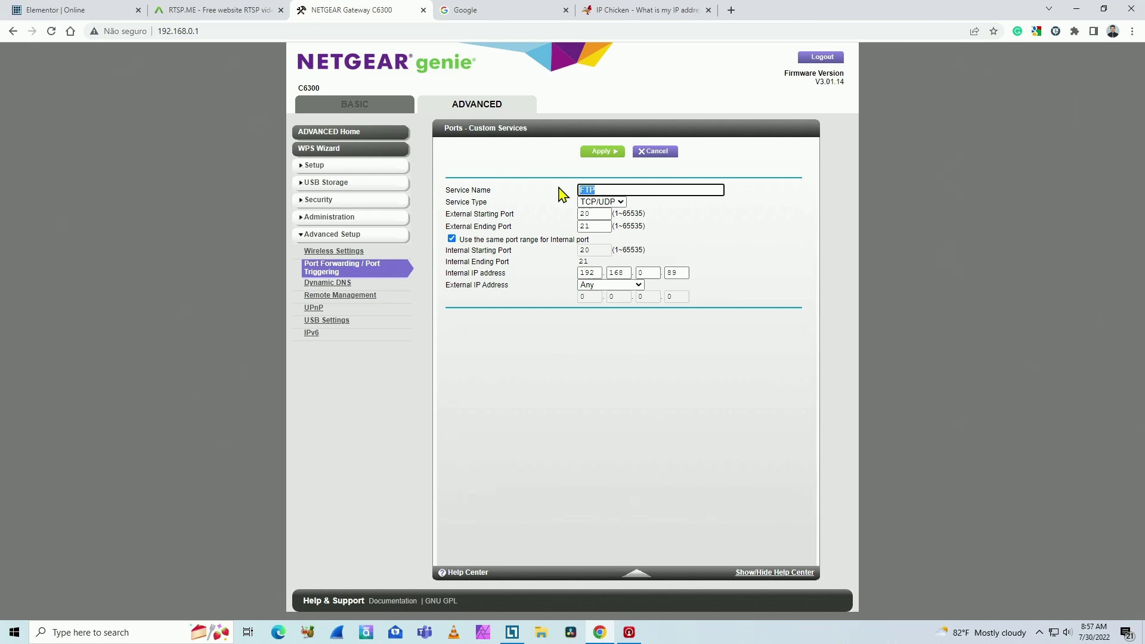
{"action": "type", "text": "Wyze"}
{"action": "key", "text": "Tab"}
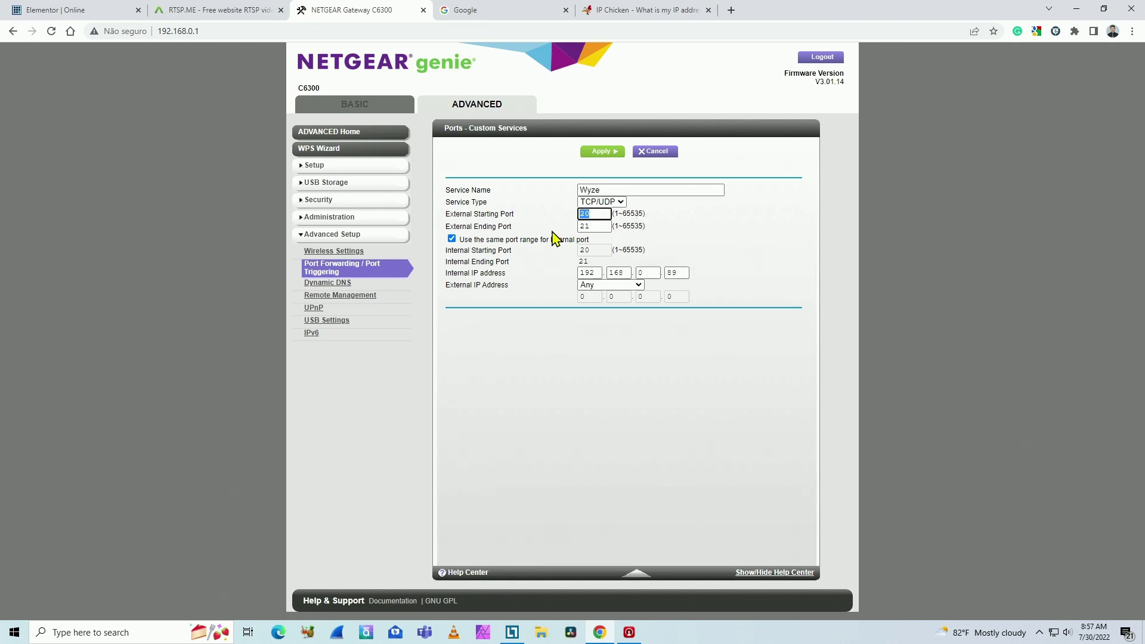
{"action": "type", "text": "554"}
{"action": "key", "text": "Tab"}
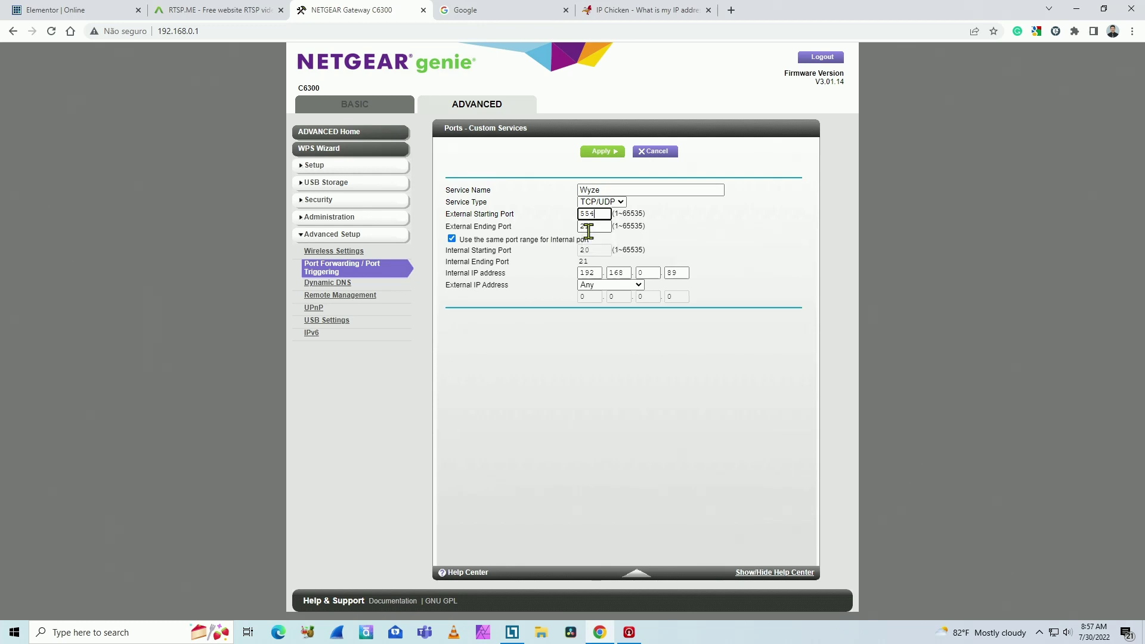
{"action": "type", "text": "554"}
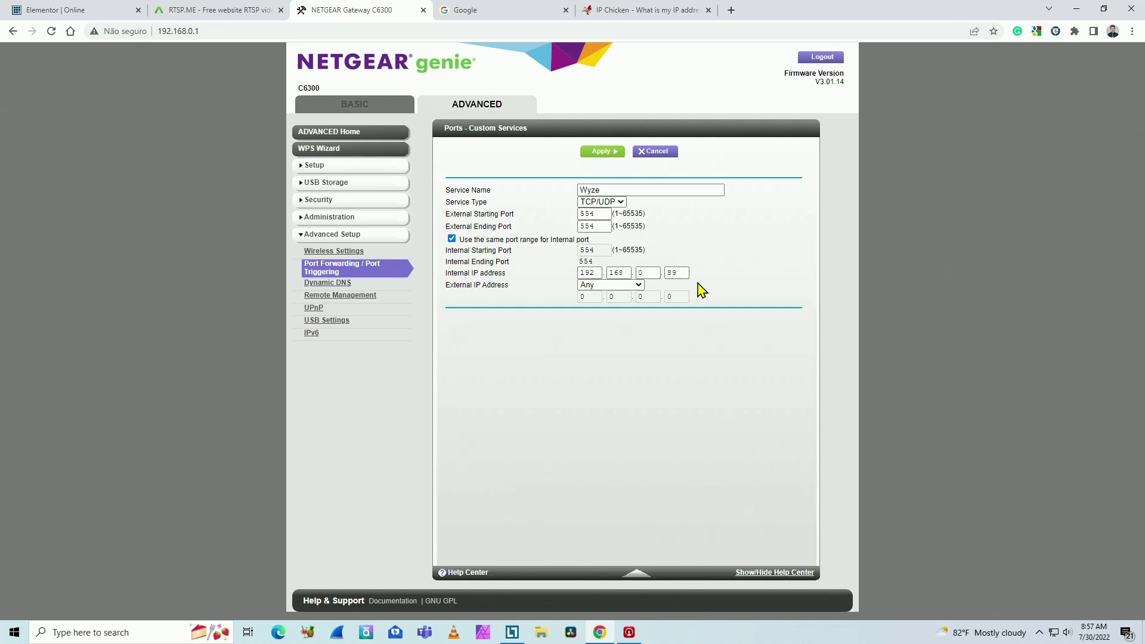
{"action": "left_click", "coordinate": [601, 153]}
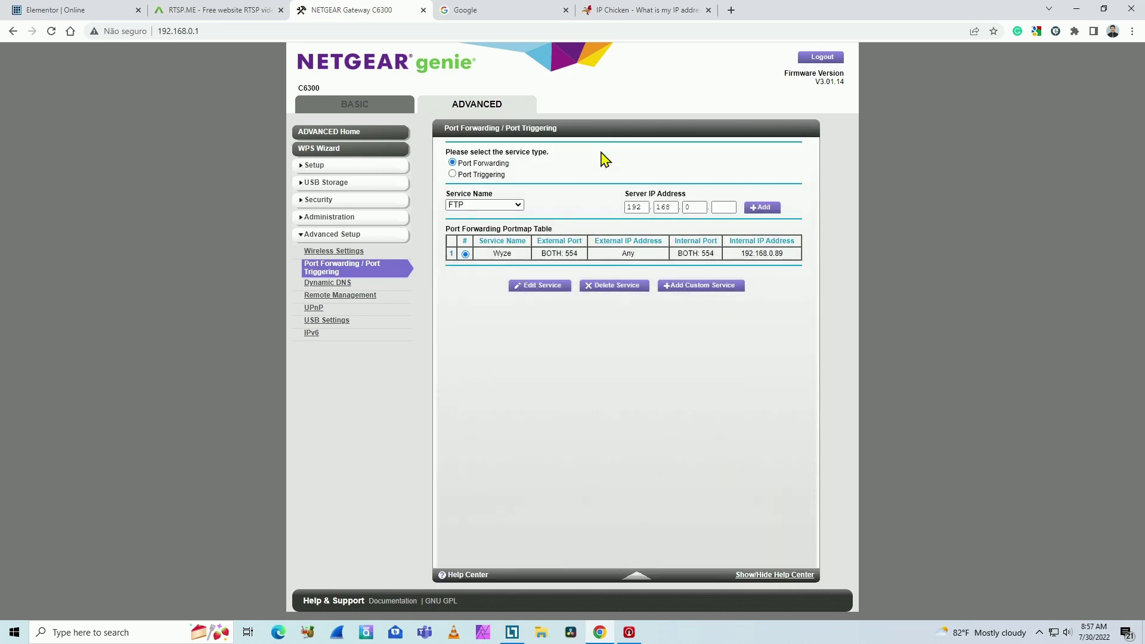
- Create the RTSP.me broadcast from the camera link and play its HTML5 preview
{"action": "left_click", "coordinate": [210, 9]}
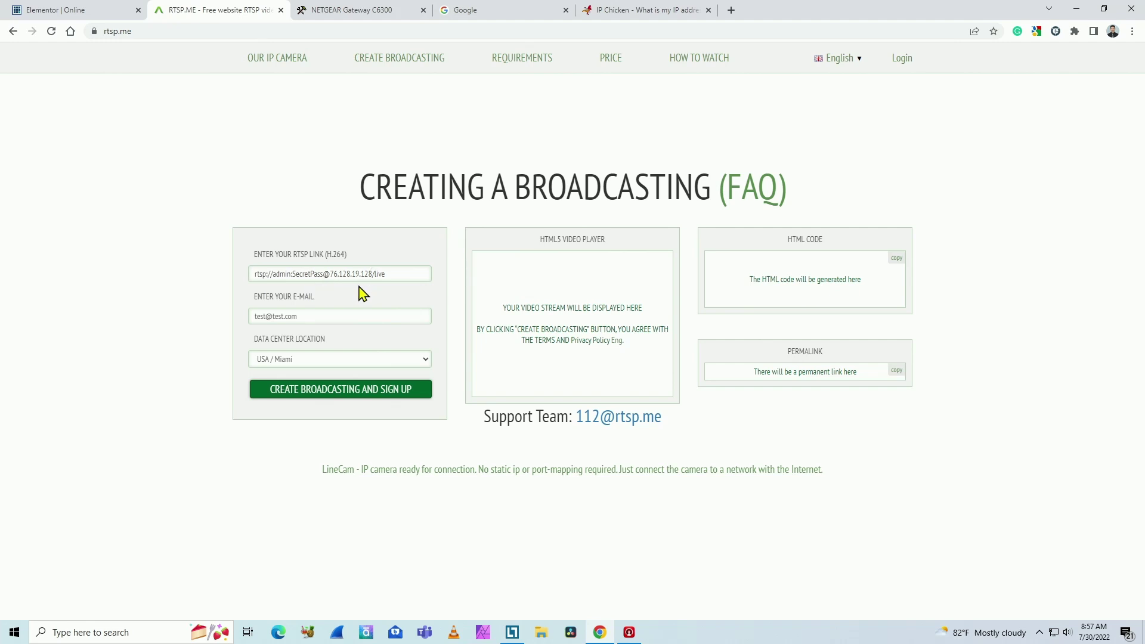
{"action": "left_click", "coordinate": [334, 393]}
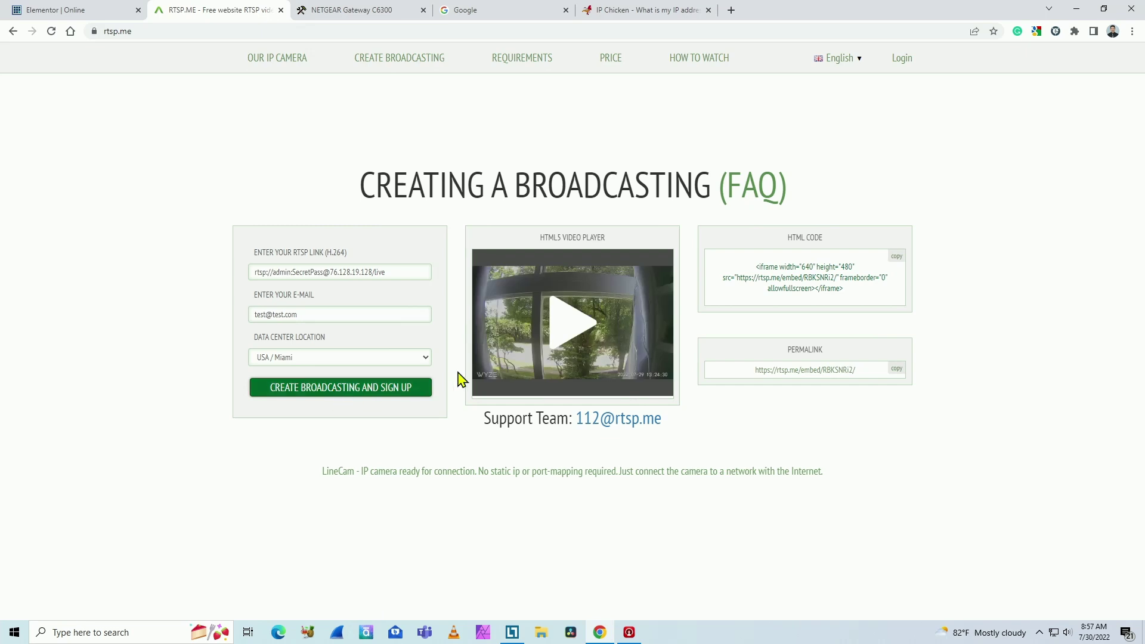
{"action": "left_click", "coordinate": [571, 325]}
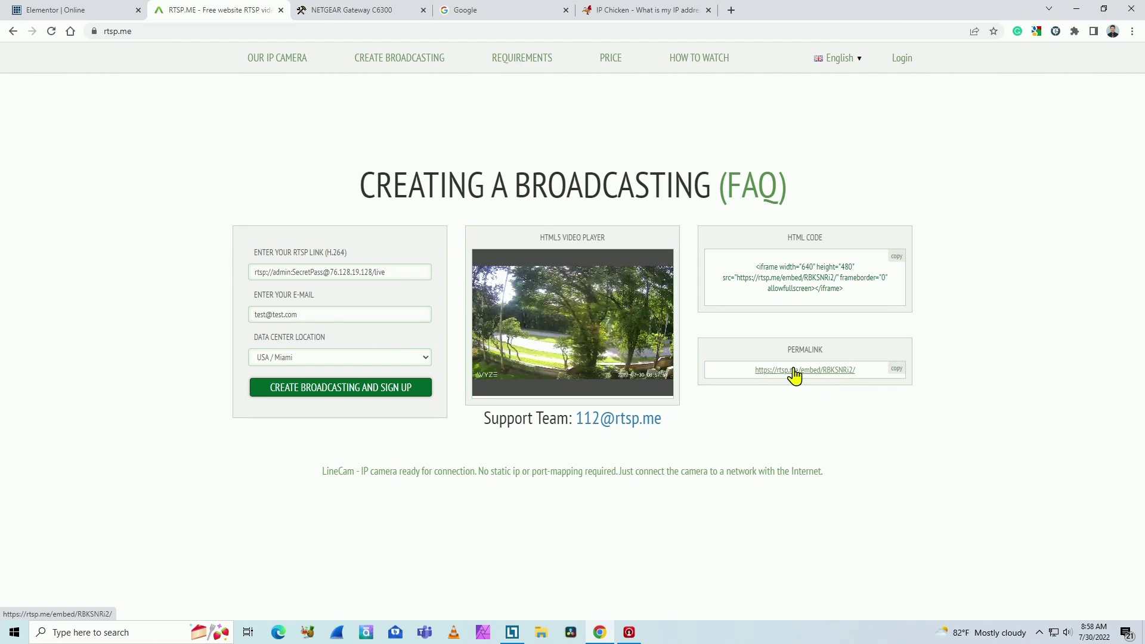
- Open and play permalink rtsp.me/embed/RBKSNRi2/ in a new tab, then return to RTSP.me
{"action": "left_click", "coordinate": [795, 376]}
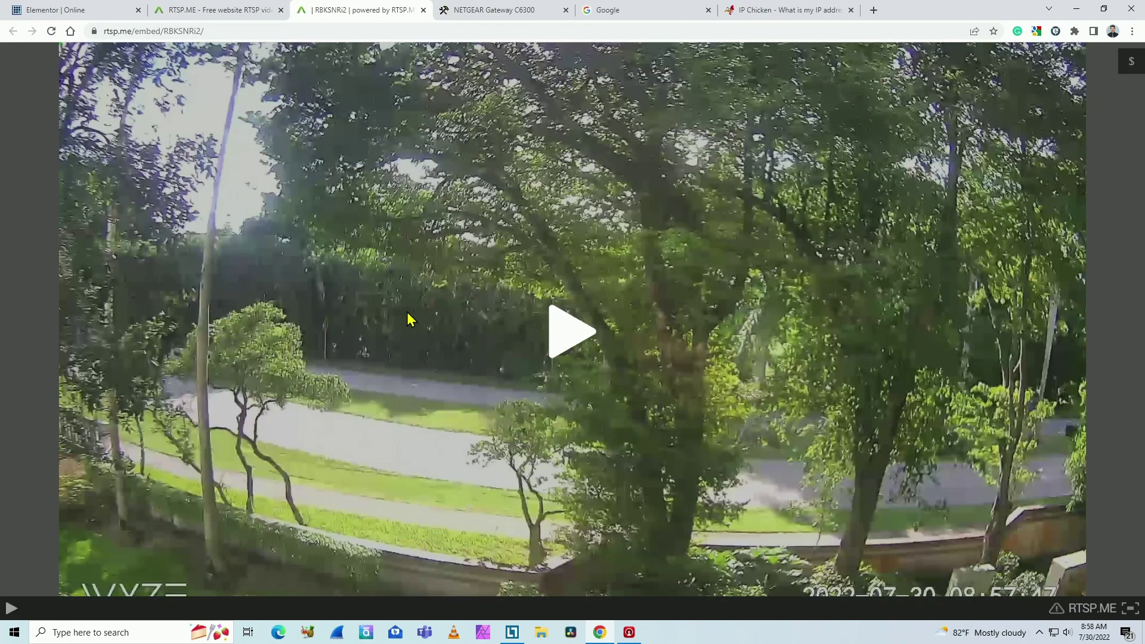
{"action": "left_click", "coordinate": [549, 342]}
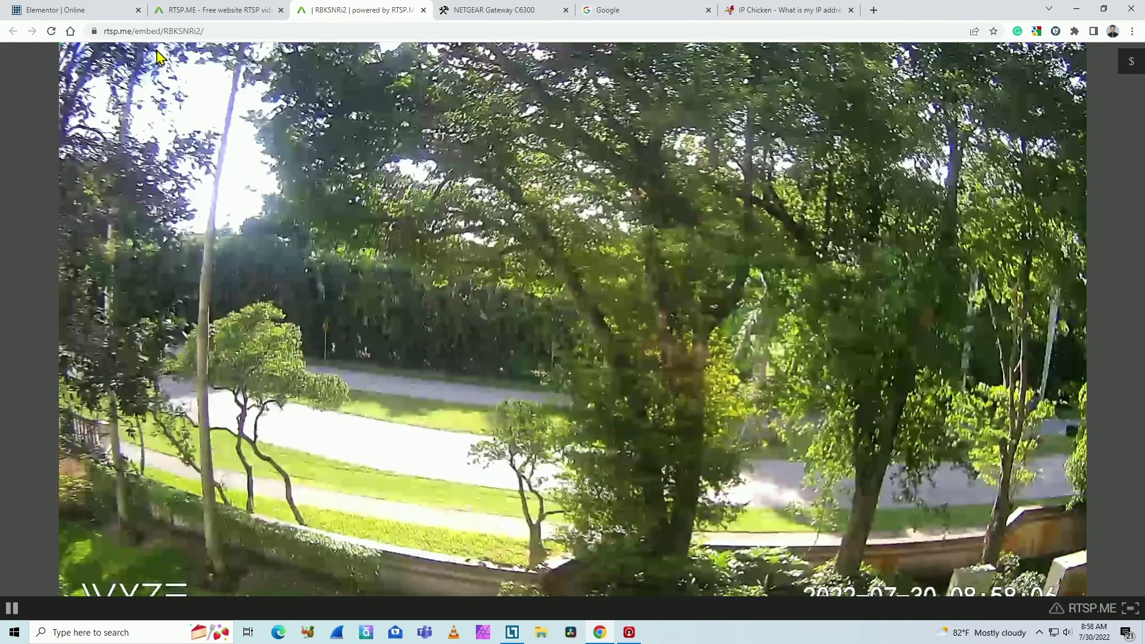
{"action": "left_click", "coordinate": [215, 11]}
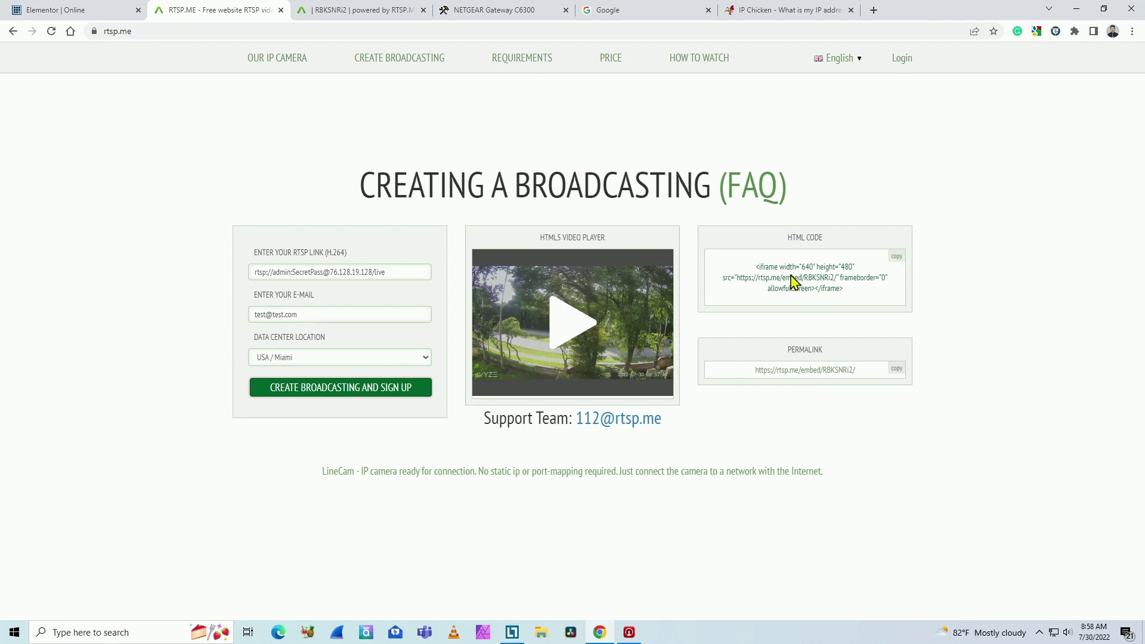
- Add an HTML widget with the pasted RTSP.me iframe code, preview it, and update the page
{"action": "left_click", "coordinate": [77, 10]}
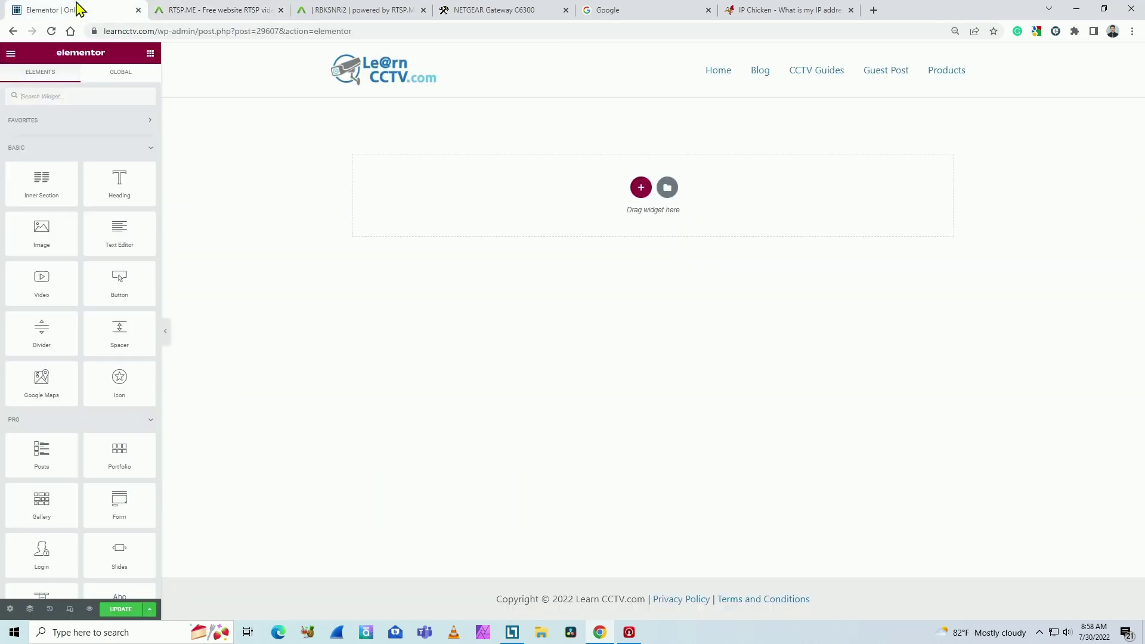
{"action": "scroll", "coordinate": [137, 93], "scroll_direction": "down", "scroll_amount": 2}
{"action": "scroll", "coordinate": [105, 251], "scroll_direction": "down", "scroll_amount": 15}
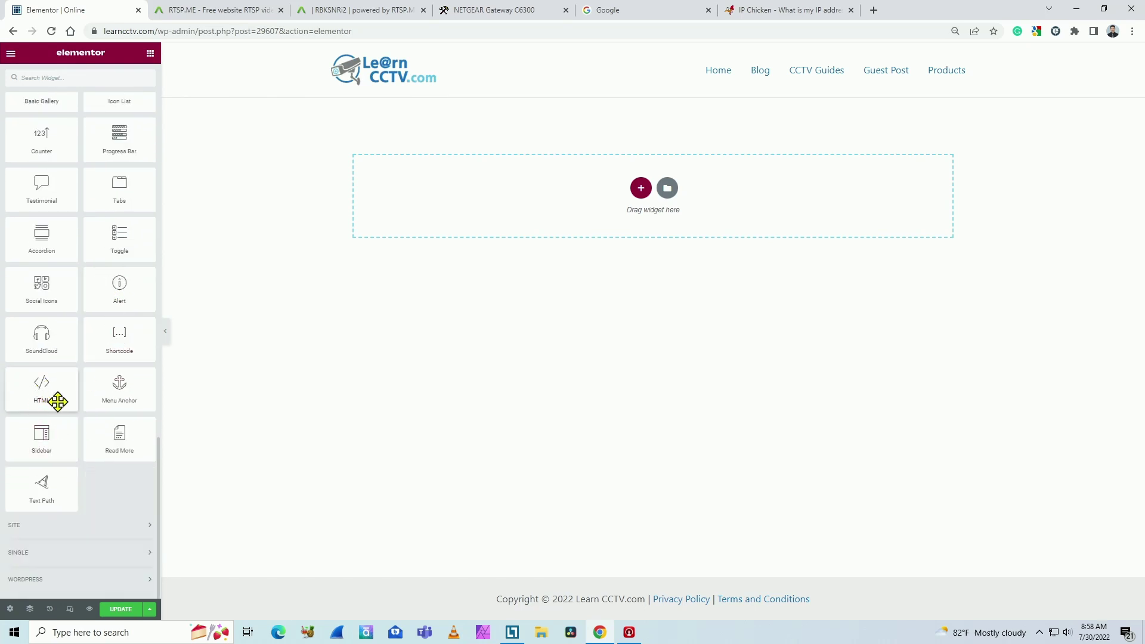
{"action": "left_click_drag", "start_coordinate": [56, 401], "coordinate": [639, 192]}
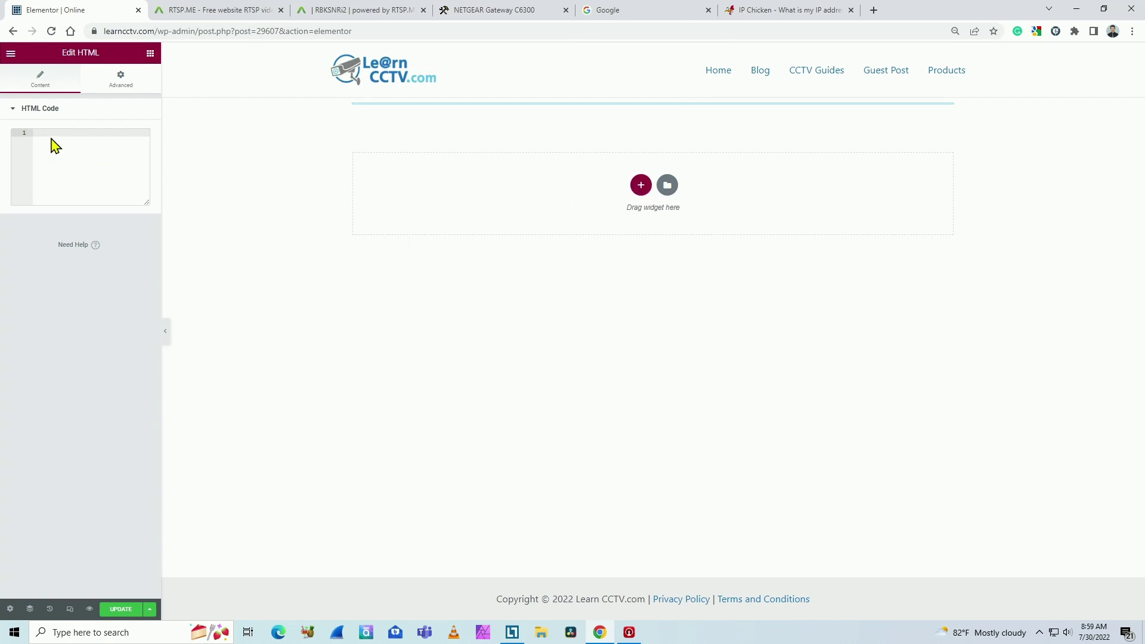
{"action": "type", "text": "<iframe width=\"640\" height=\"480\" src=\"https://rtsp.me/embed/RBKSNRi2/\" frameborder=\"0\" allowfullscreen></iframe>"}
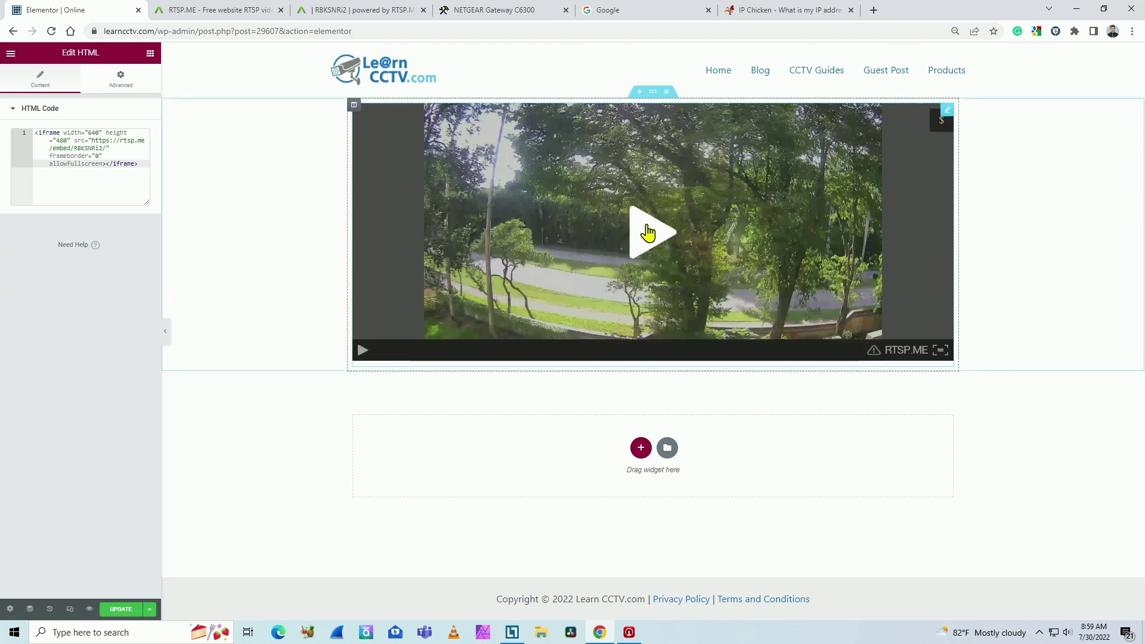
{"action": "left_click", "coordinate": [649, 233]}
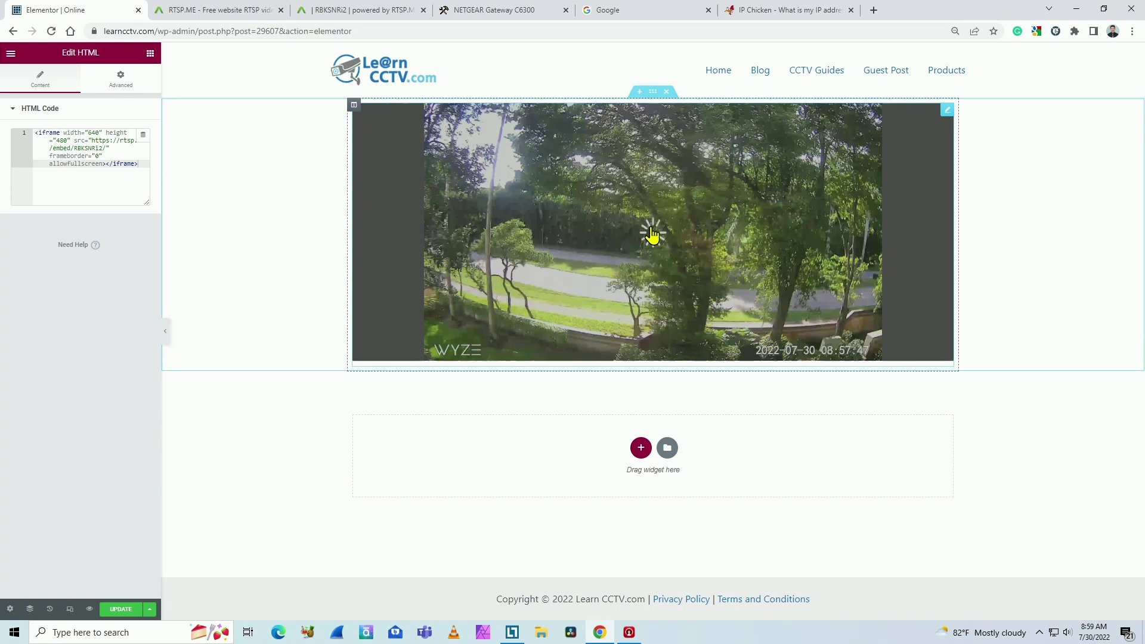
{"action": "left_click", "coordinate": [120, 609]}
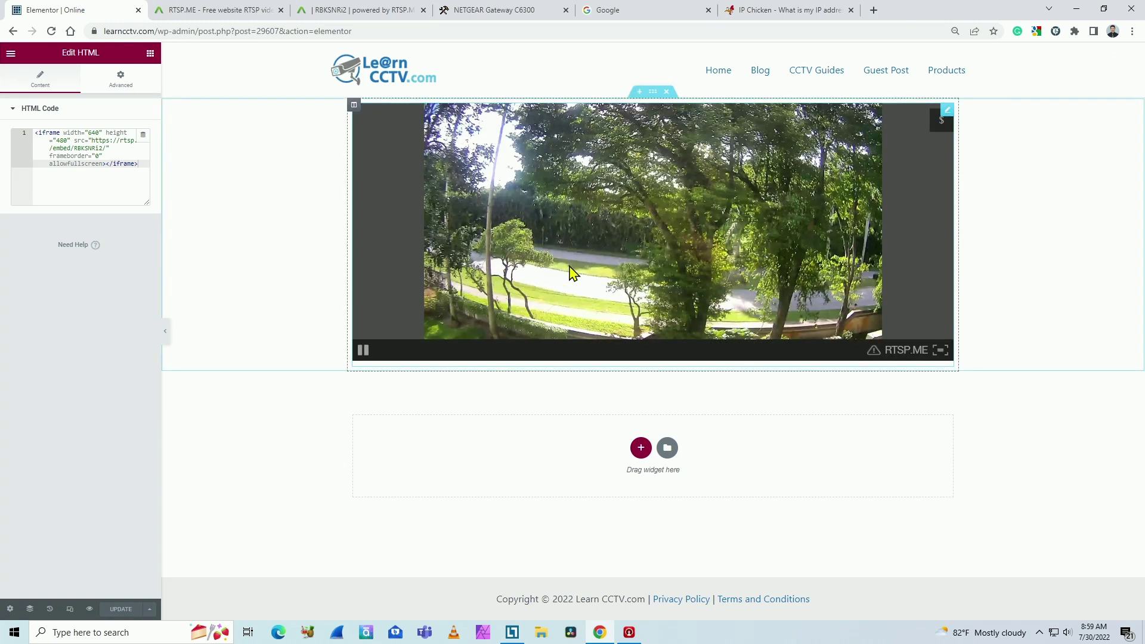
- Load learncctv.com/online in a new tab and play the embedded camera stream
{"action": "left_click", "coordinate": [873, 10]}
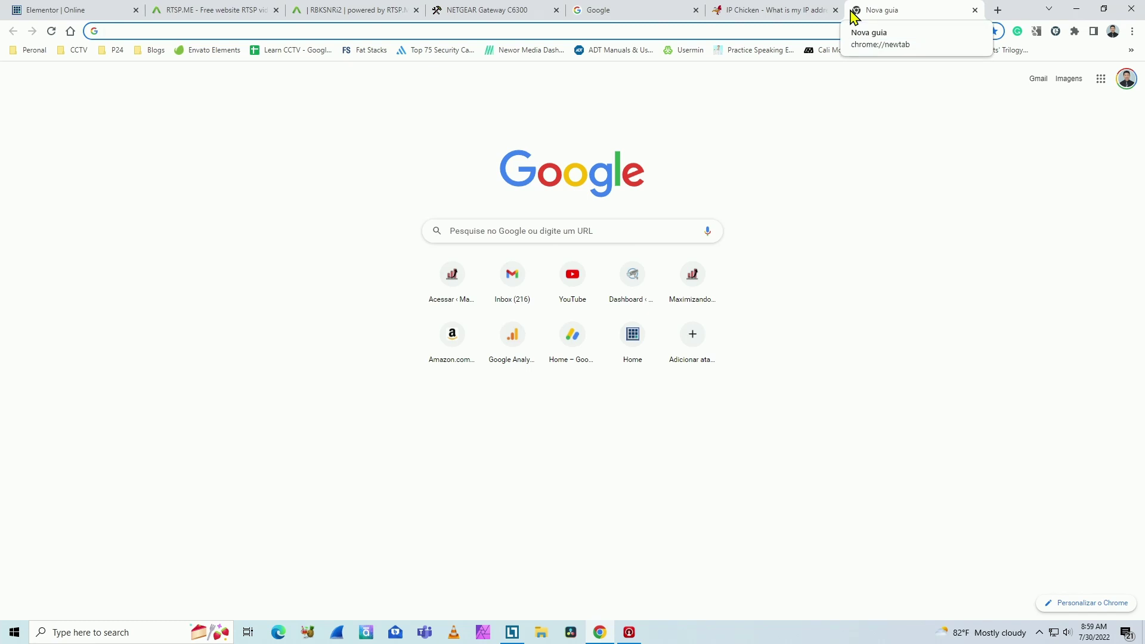
{"action": "type", "text": "learncctv.com/o"}
{"action": "key", "text": "Down"}
{"action": "key", "text": "Down"}
{"action": "key", "text": "Return"}
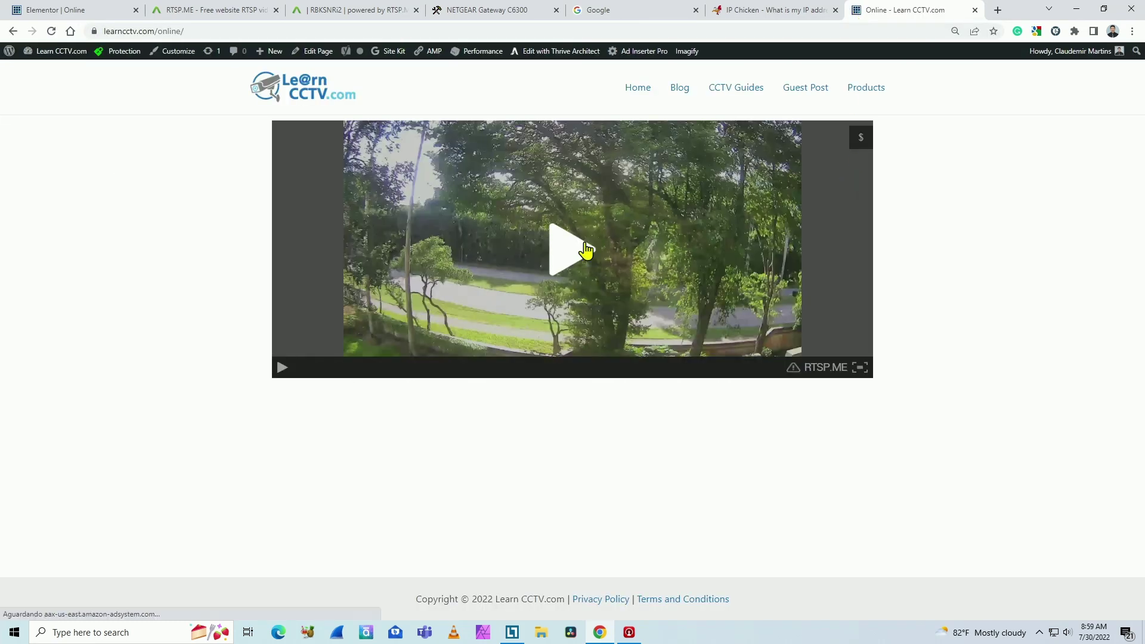
{"action": "left_click", "coordinate": [587, 250]}
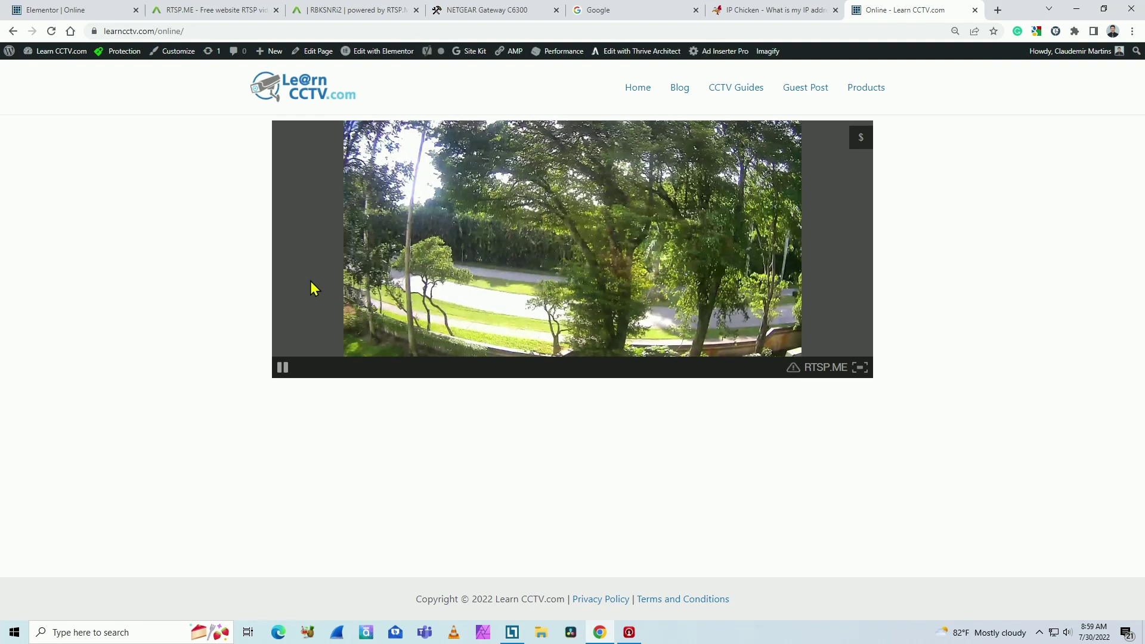